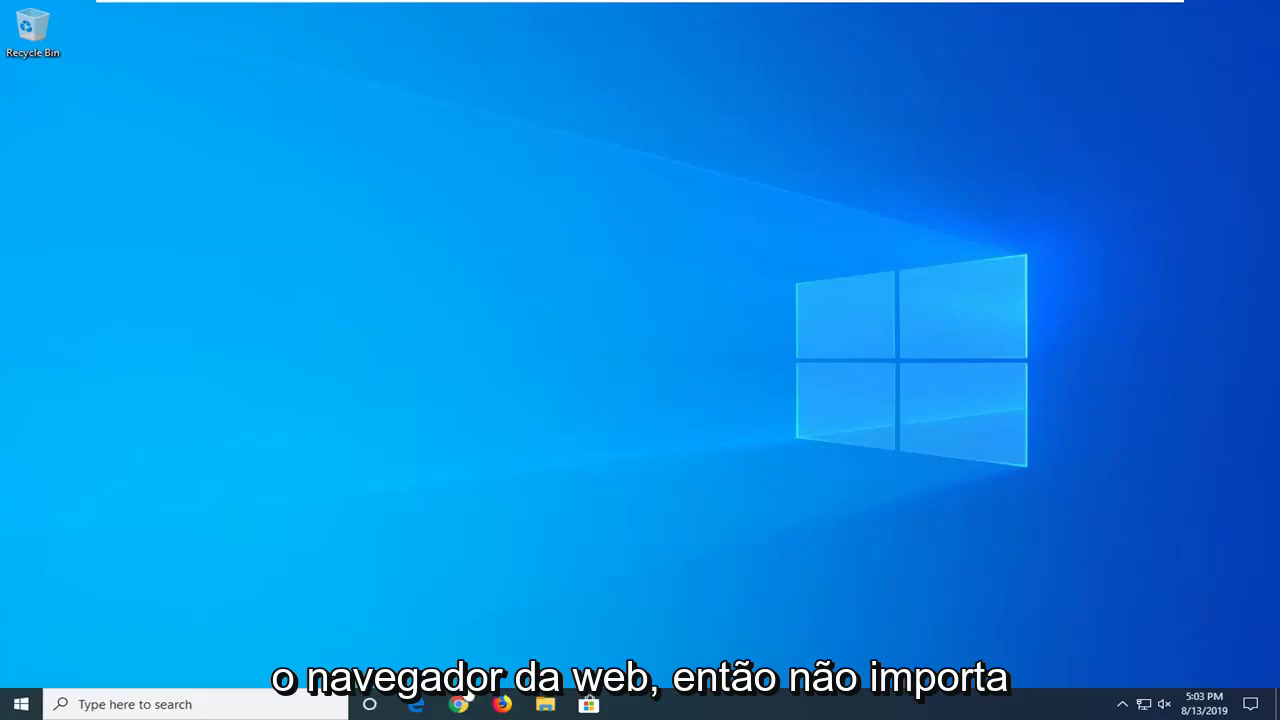
Launch Chrome, load google.com and maximize the browser window.
click(460, 705)
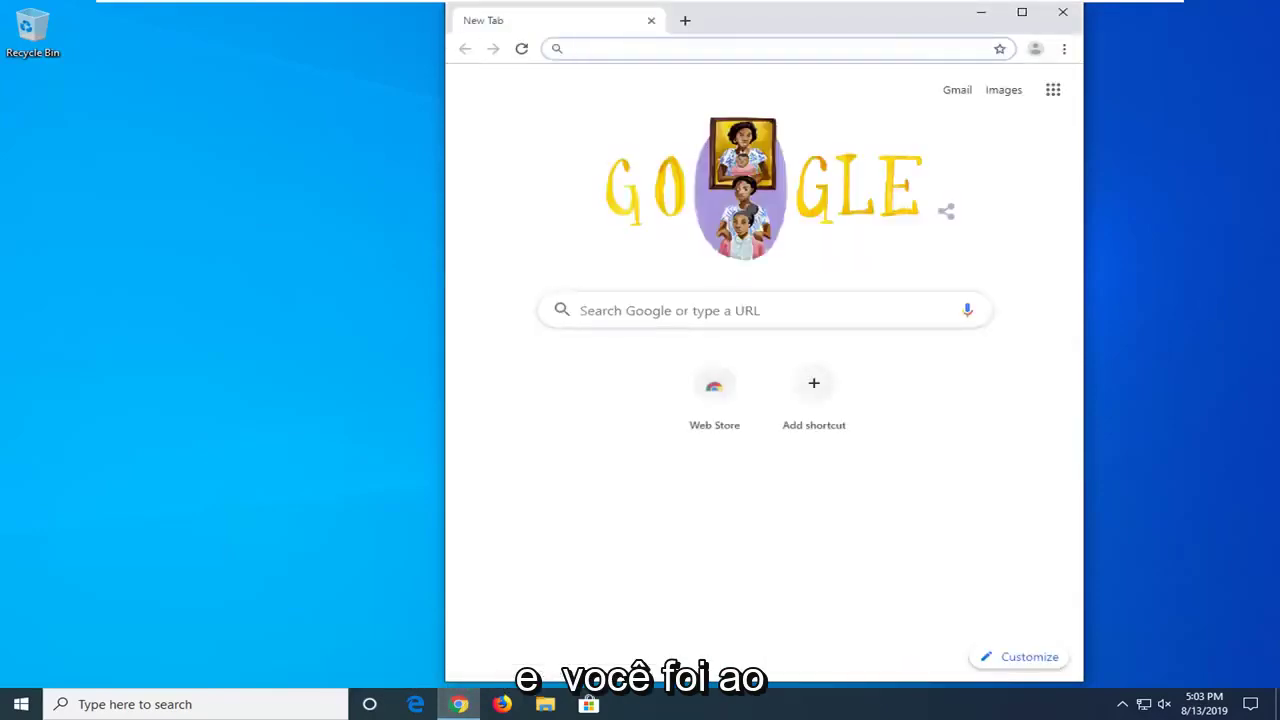
text(google.com)
key(Return)
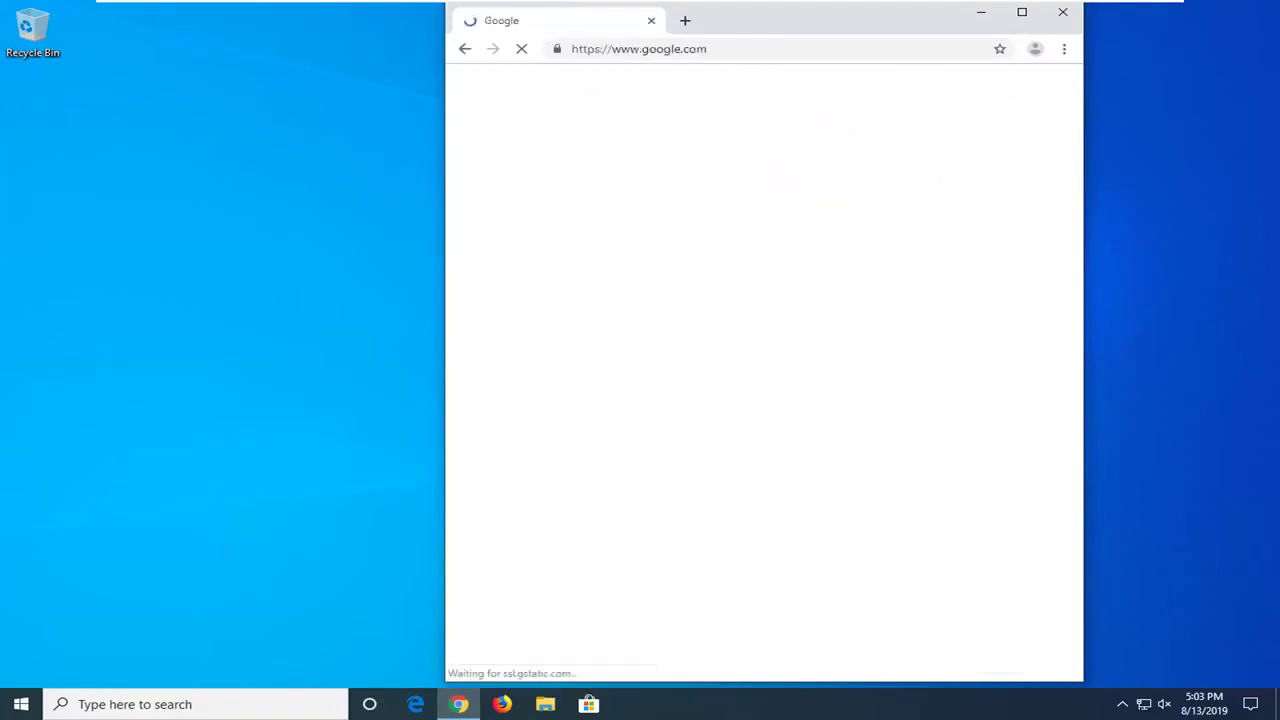
click(1022, 14)
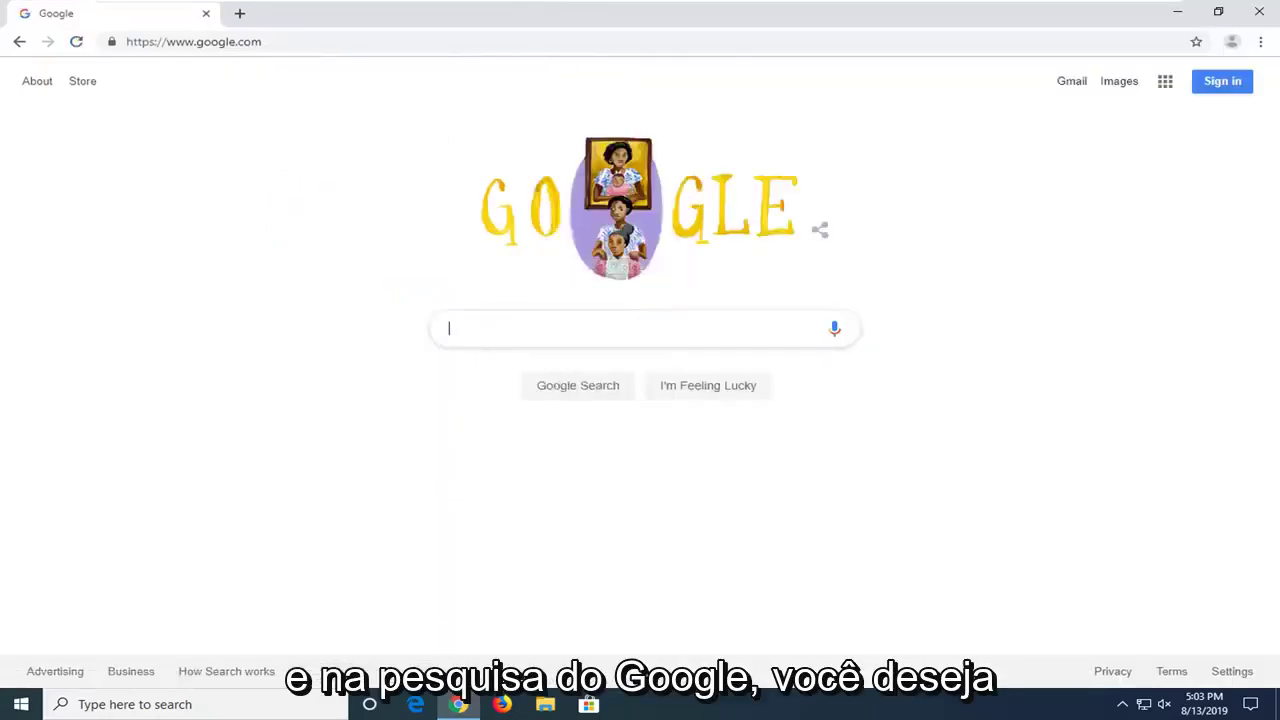
Search Google for 'directx end user runtime web installer', fixing the typo first.
click(490, 334)
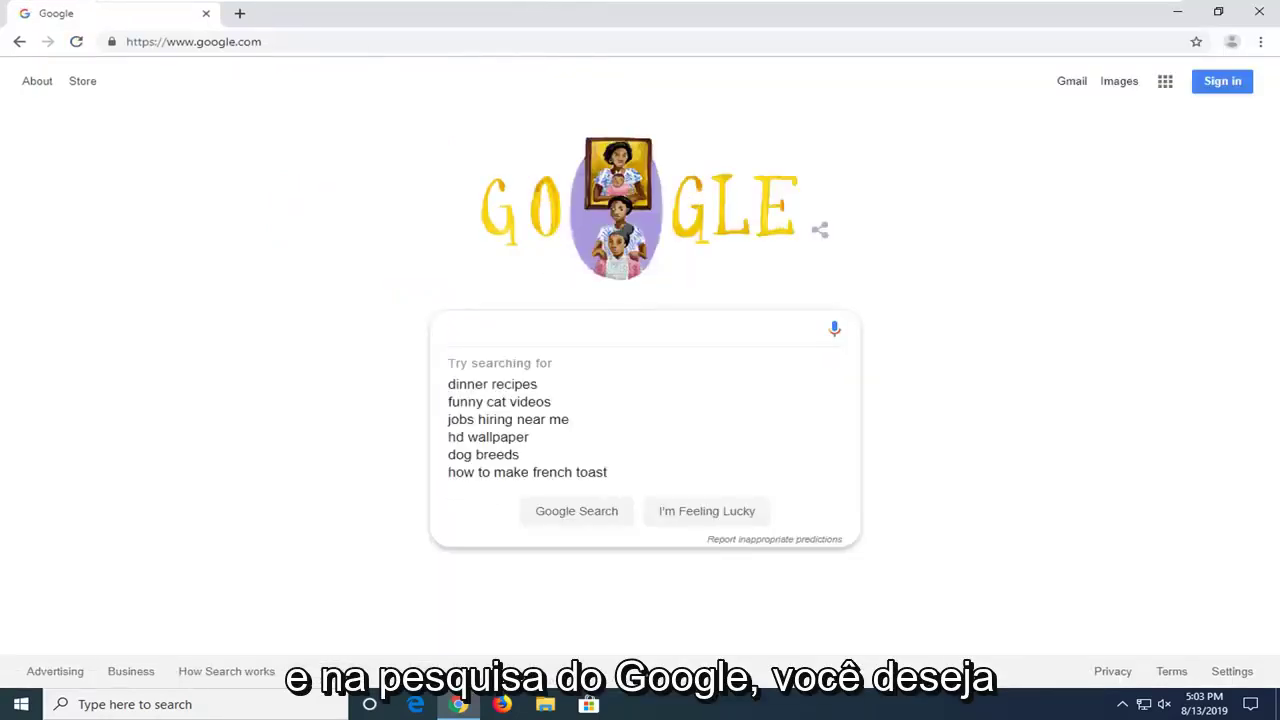
text(direct)
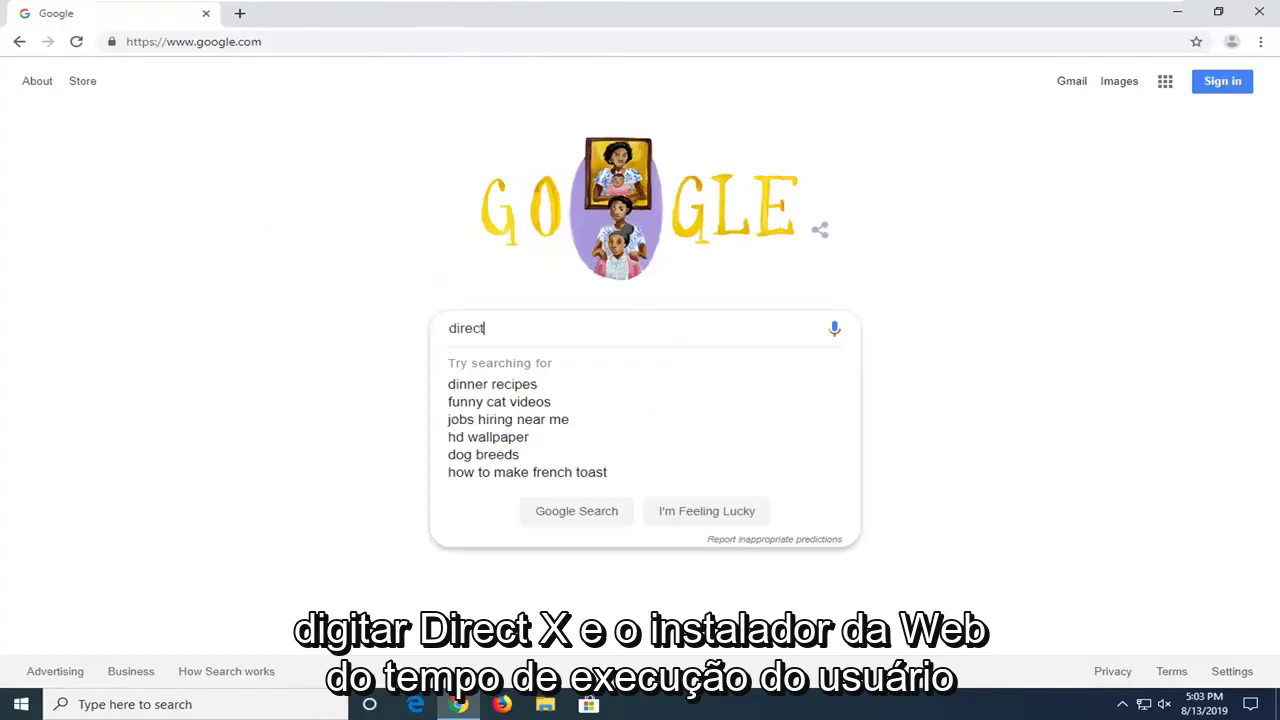
text(x end )
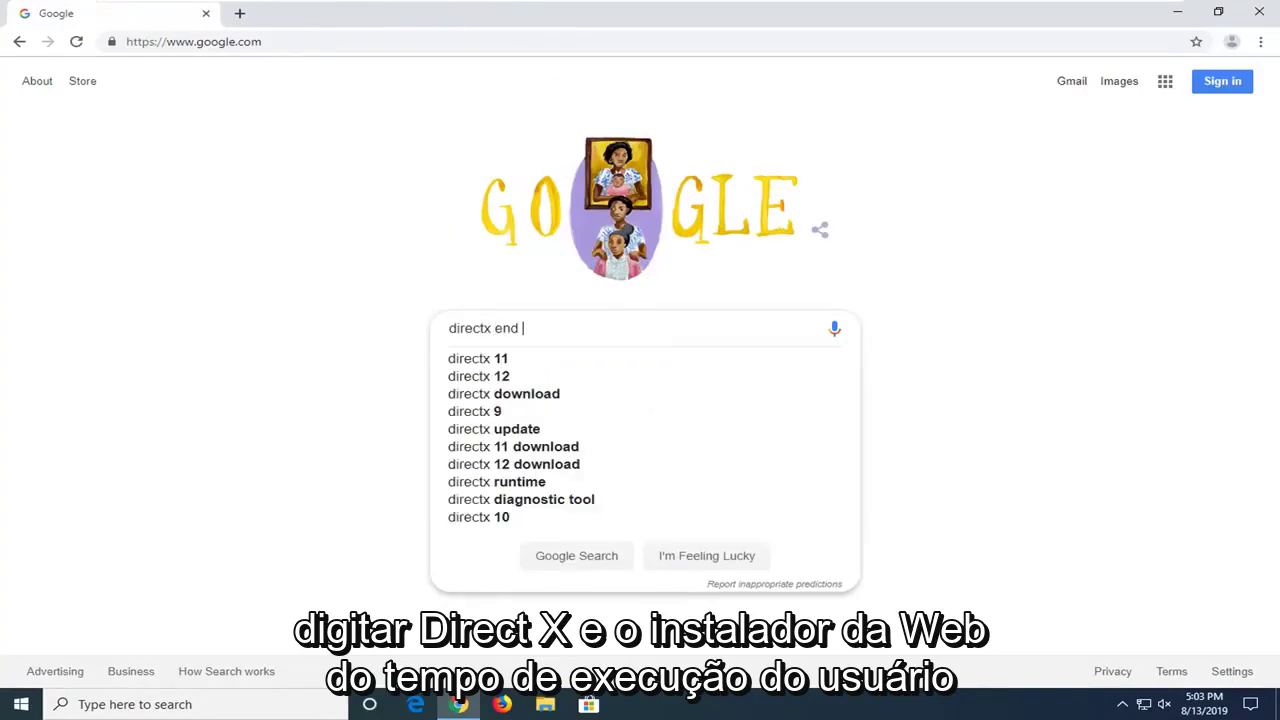
text(user)
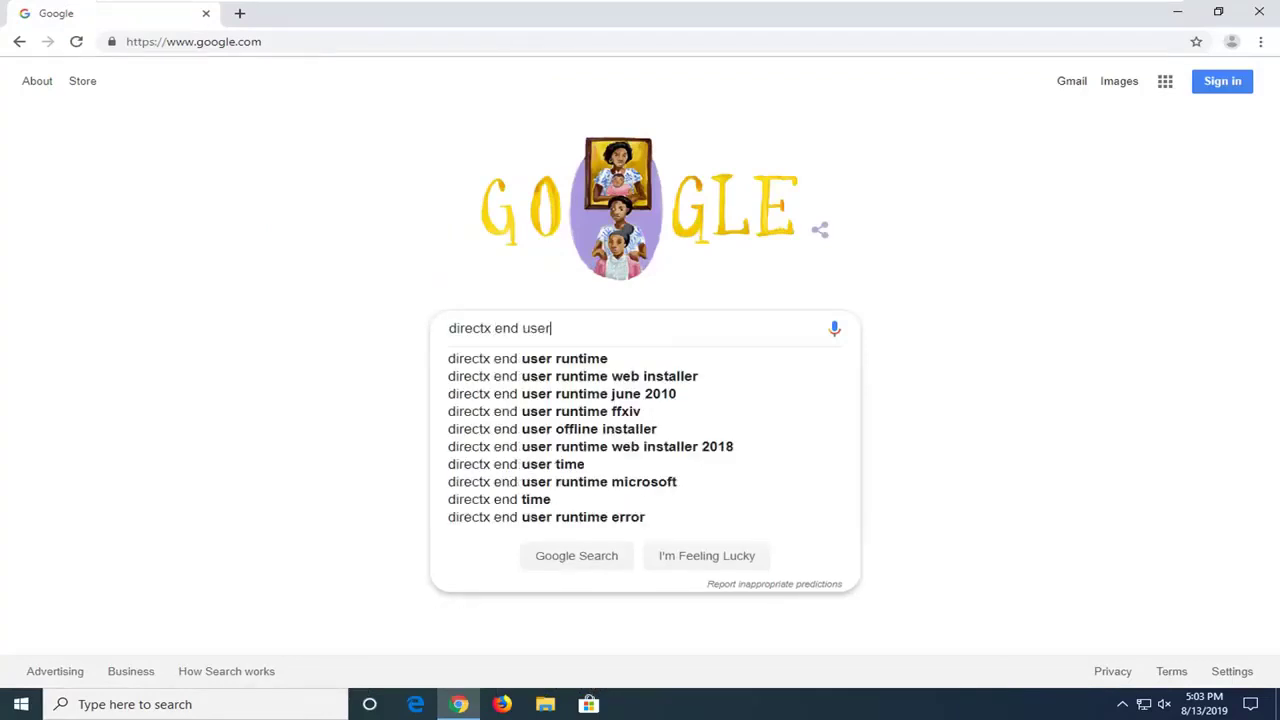
text( runtimke web installer)
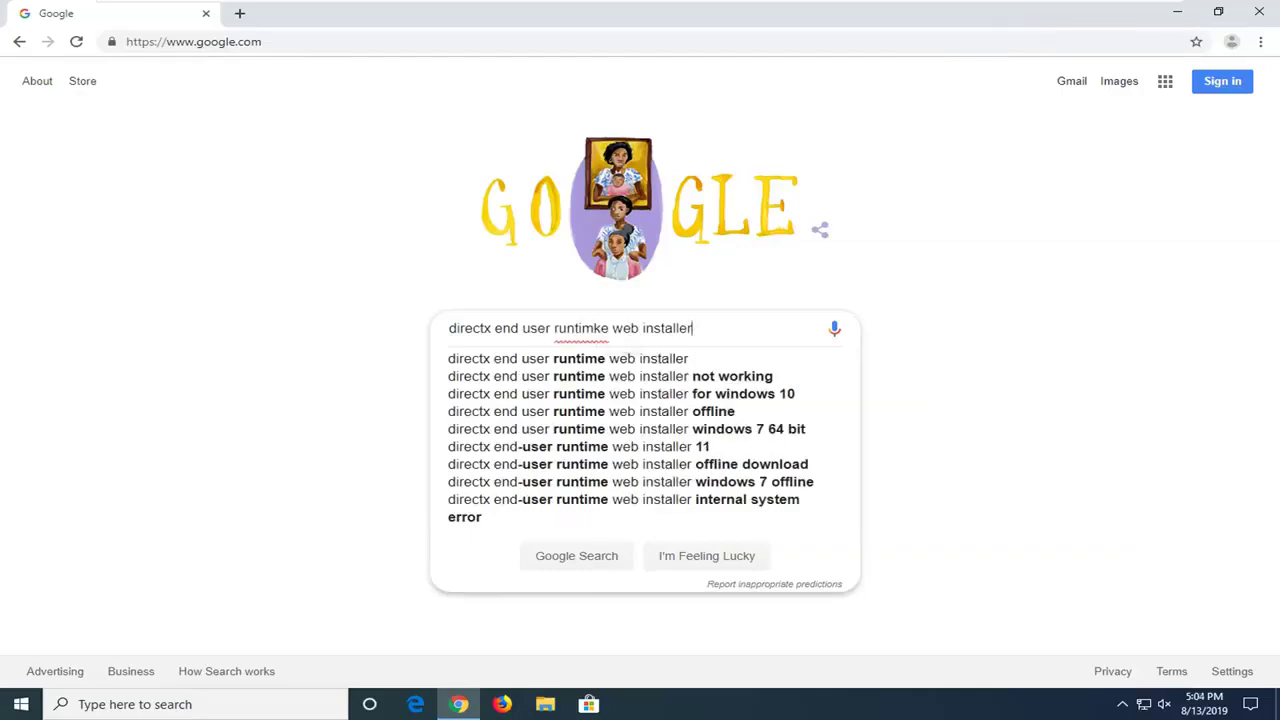
key(Delete)
key(Return)
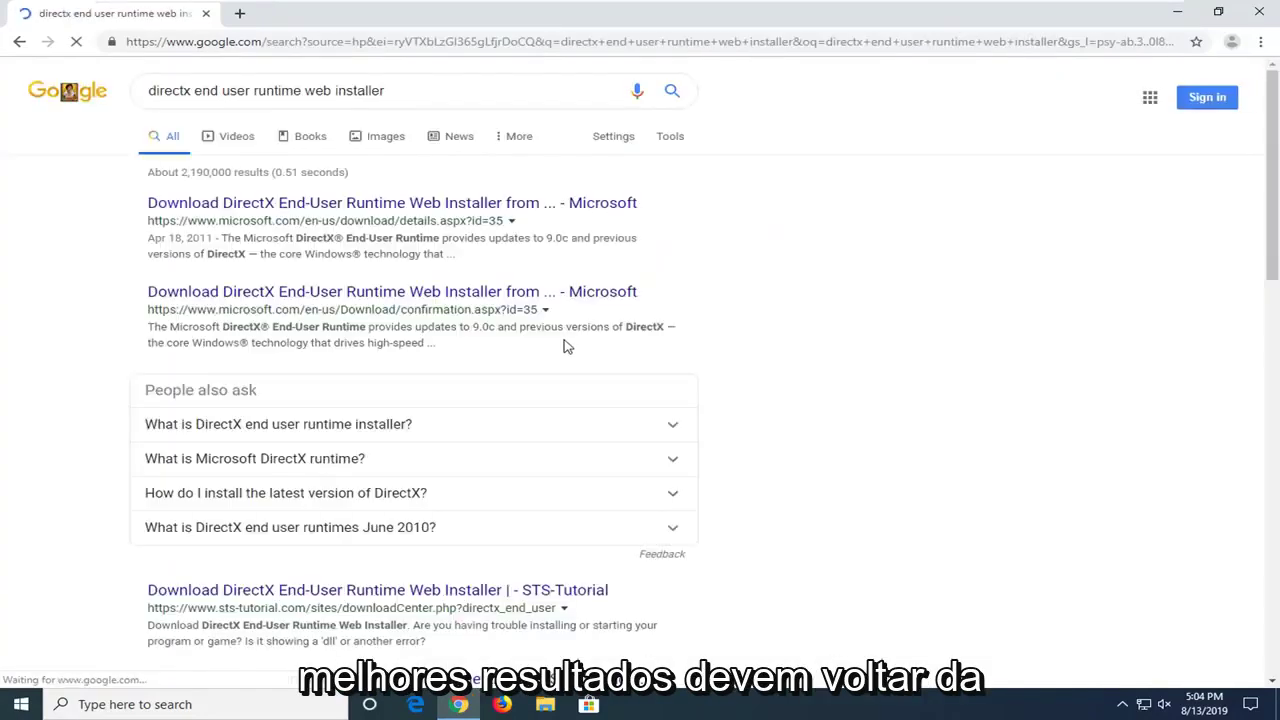
Open Microsoft's DirectX End-User Runtime Web Installer page and download dxwebsetup.exe in English.
click(320, 208)
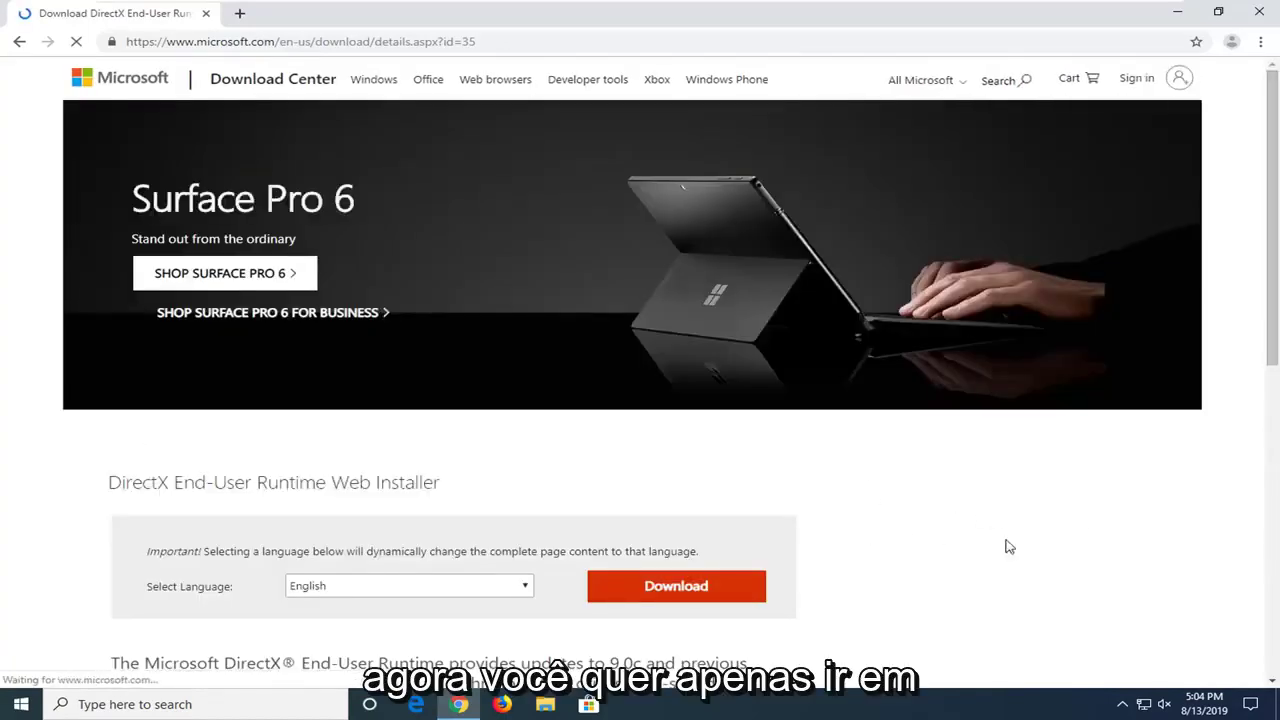
scroll(655, 565, down, 1)
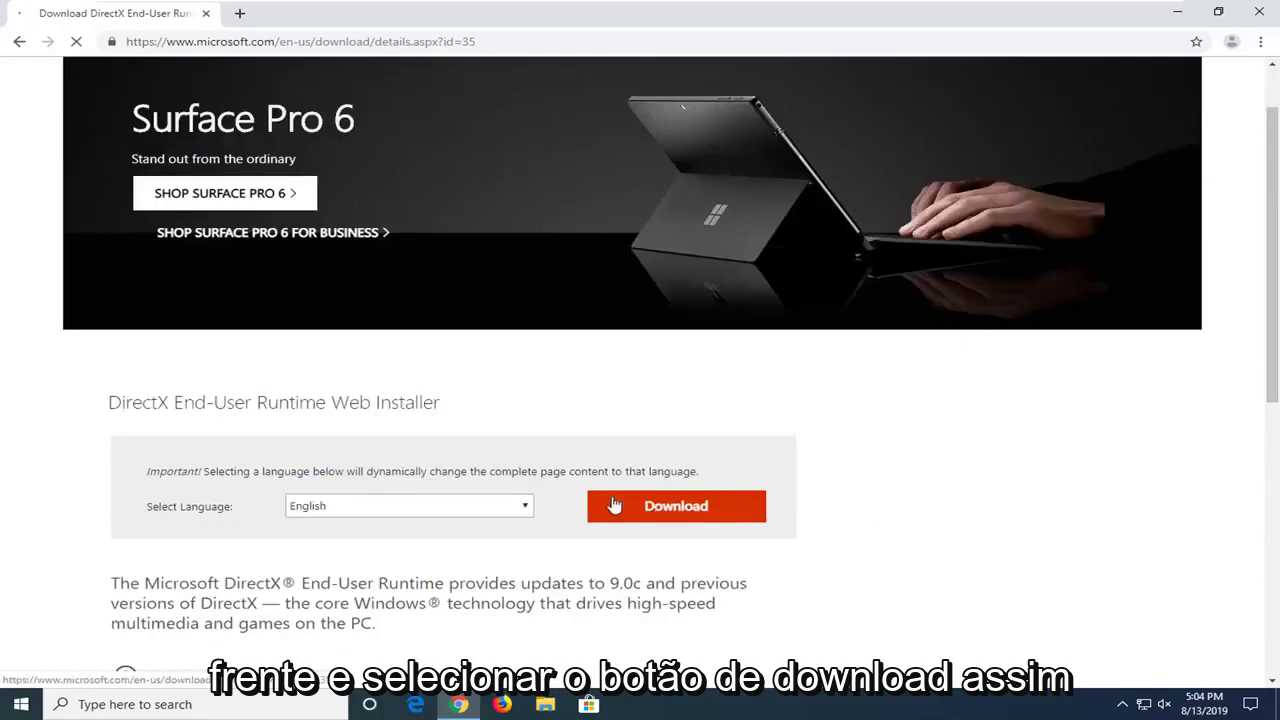
click(445, 505)
click(674, 507)
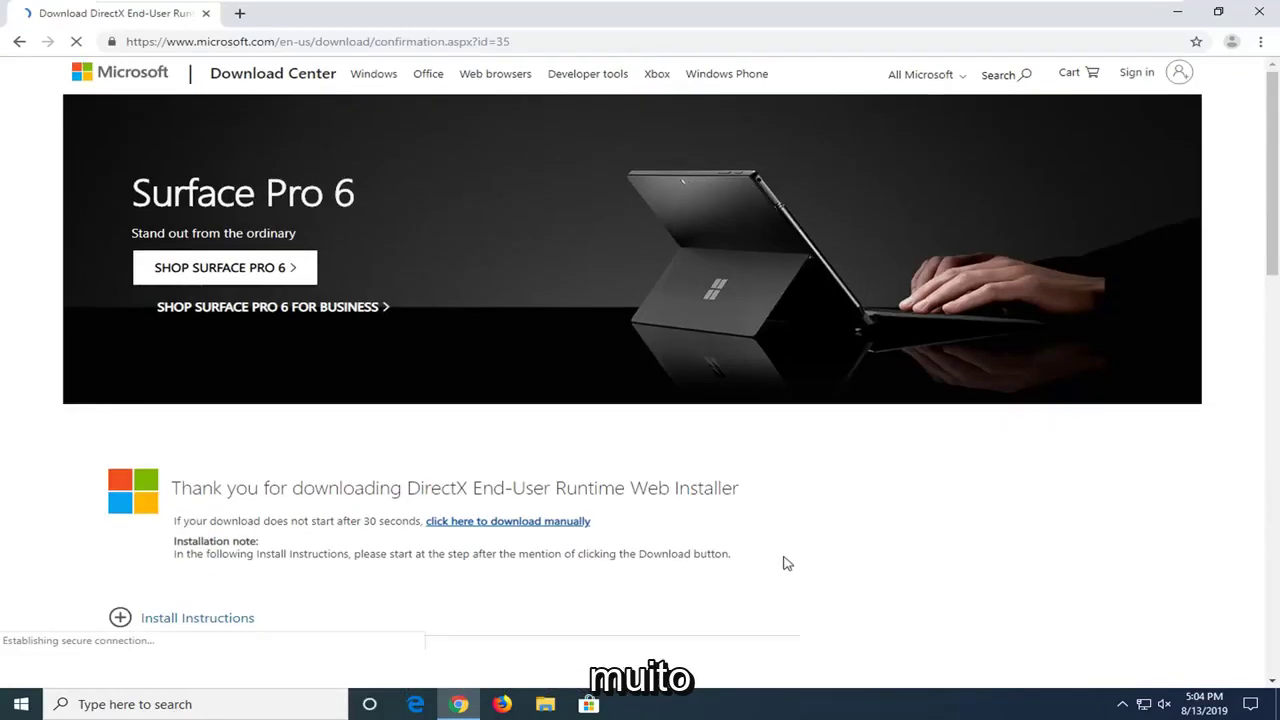
scroll(785, 560, down, 1)
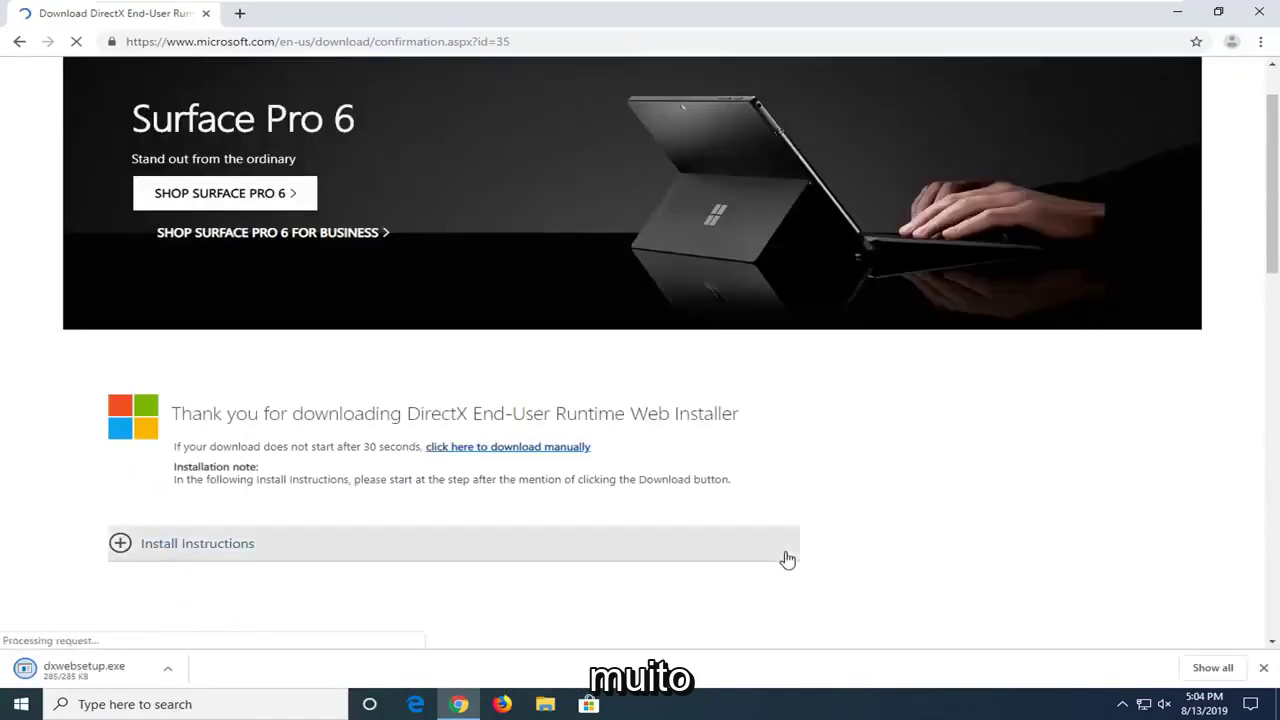
scroll(786, 557, down, 1)
Run dxwebsetup.exe, approve the User Account Control prompt, and minimize Chrome.
click(37, 679)
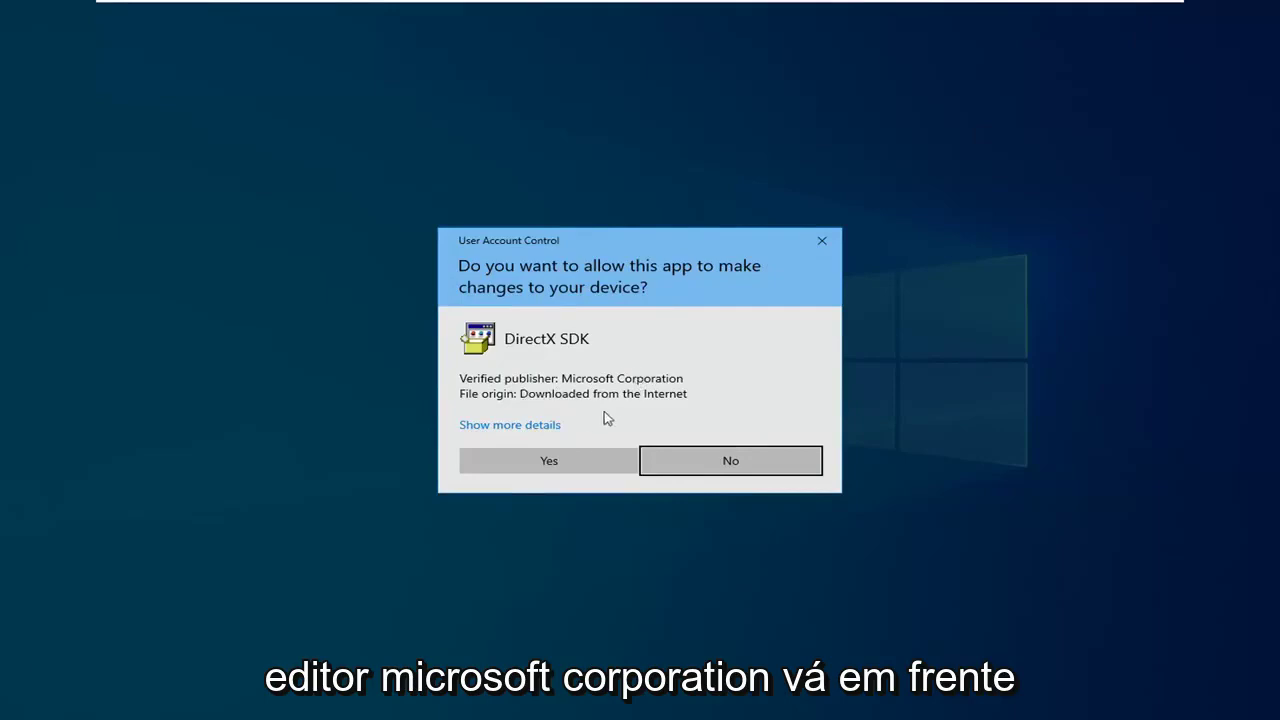
click(552, 464)
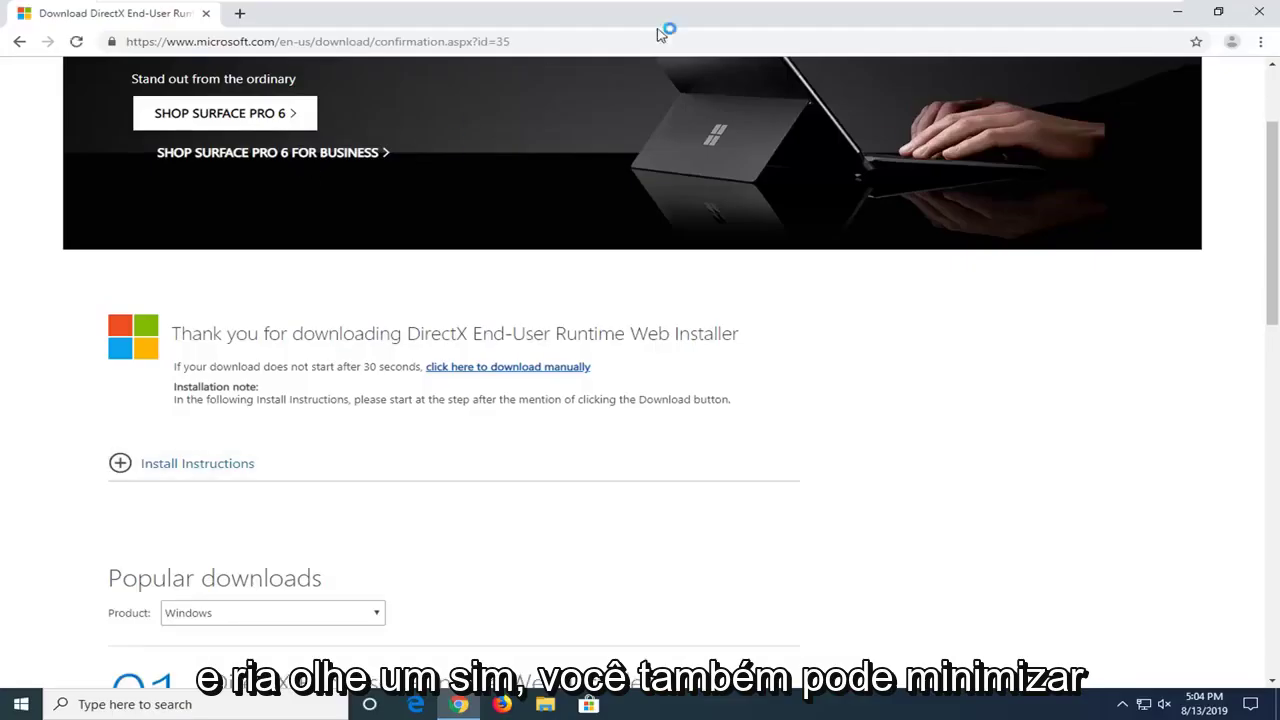
click(1177, 12)
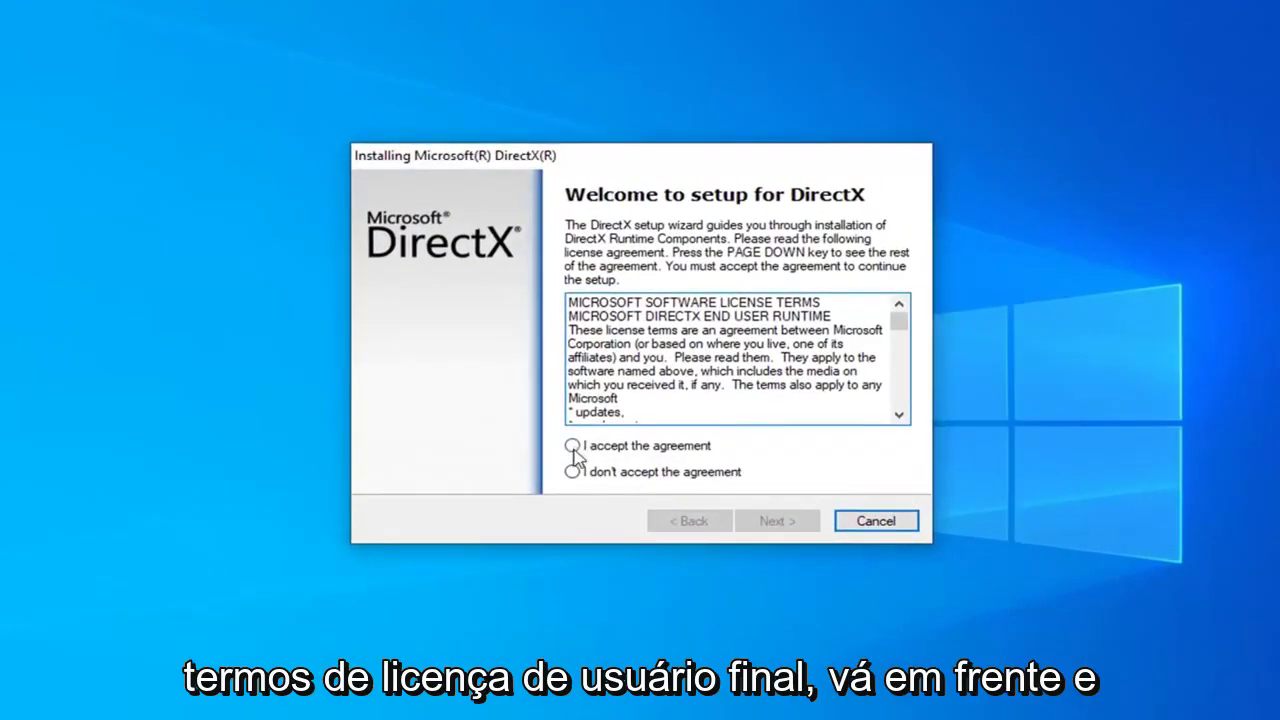
Accept the DirectX license agreement and decline the Bing Bar offer.
click(573, 448)
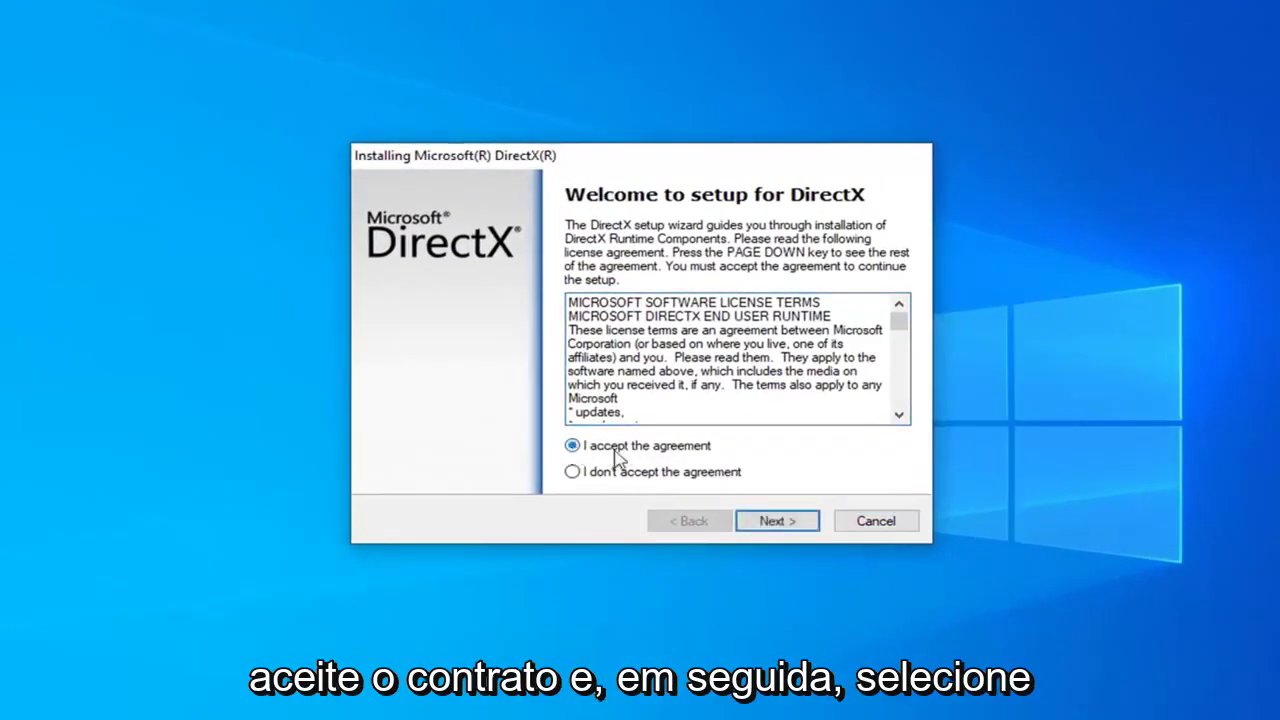
click(773, 523)
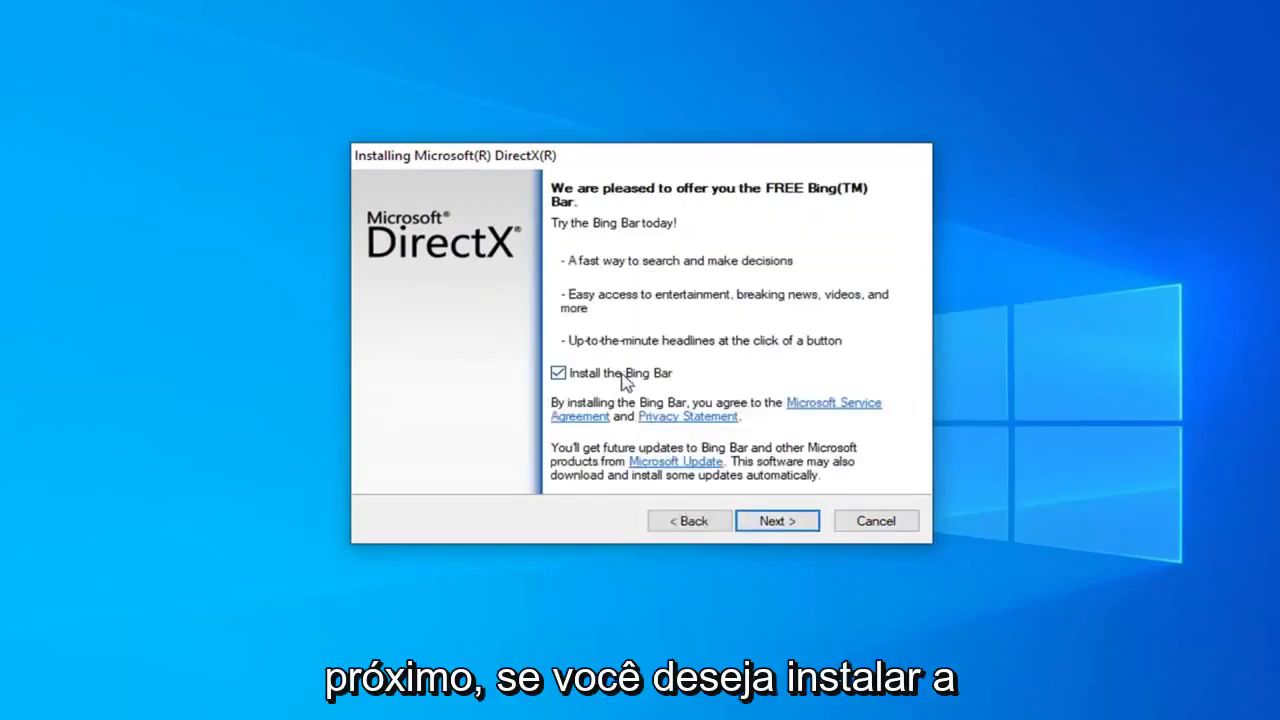
click(564, 379)
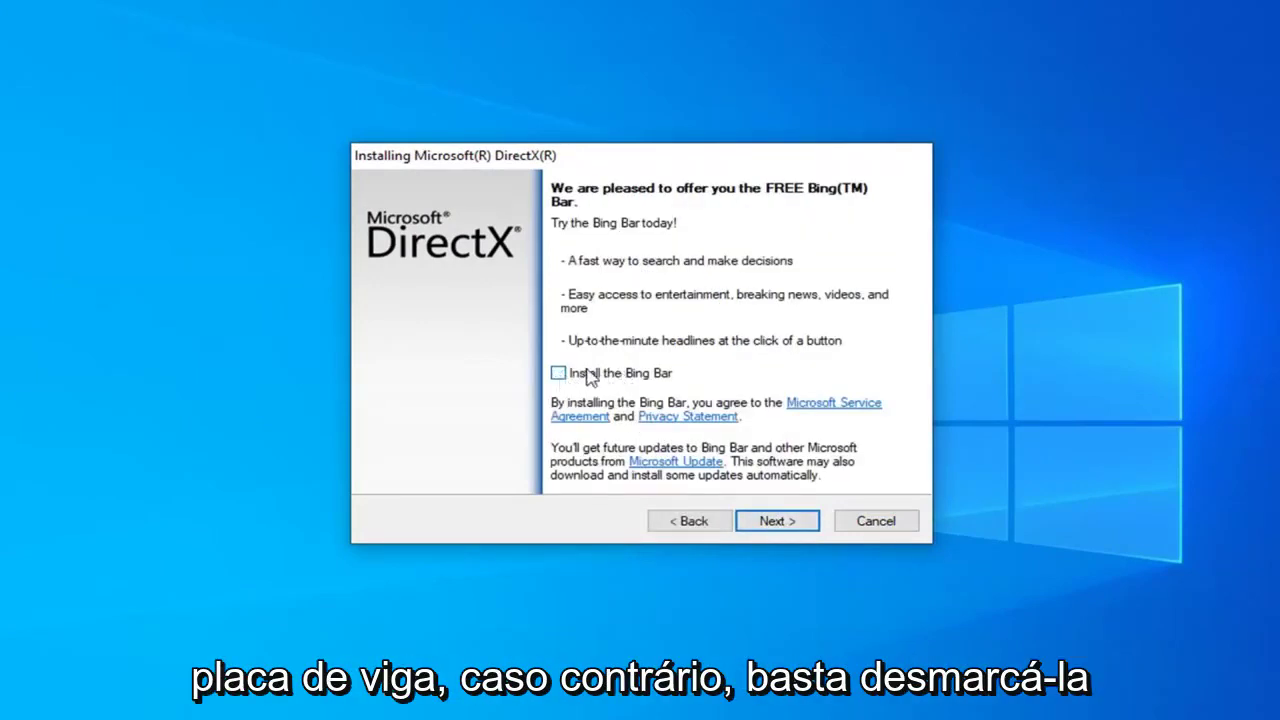
click(777, 521)
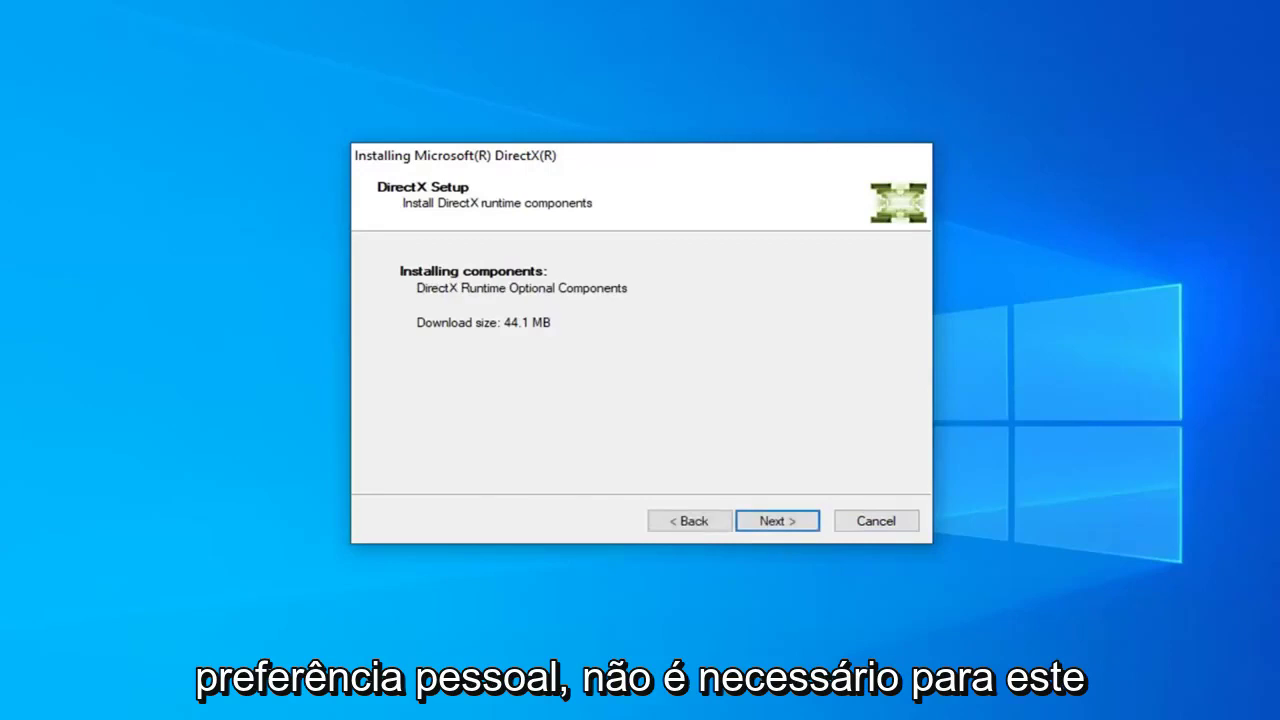
Download and install the DirectX runtime components (44.1 MB).
click(774, 521)
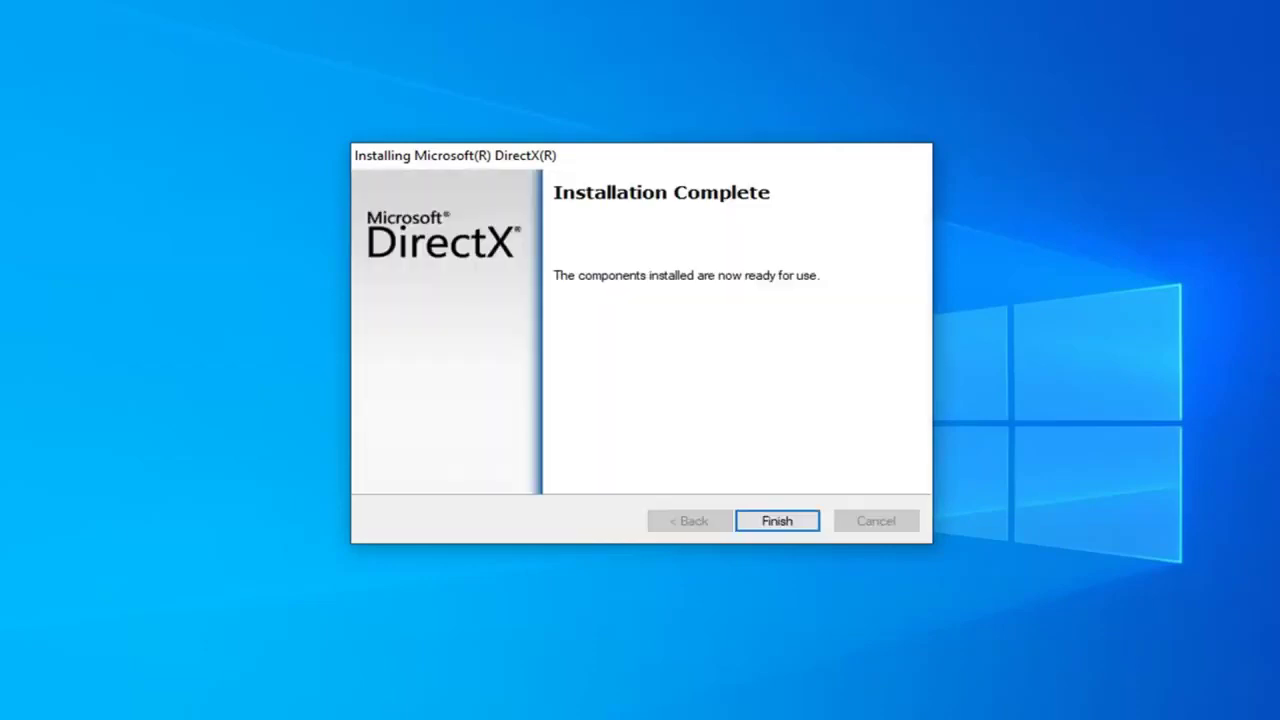
Finish DirectX Setup, then return to Chrome and search google.com for '.net framework'.
click(777, 520)
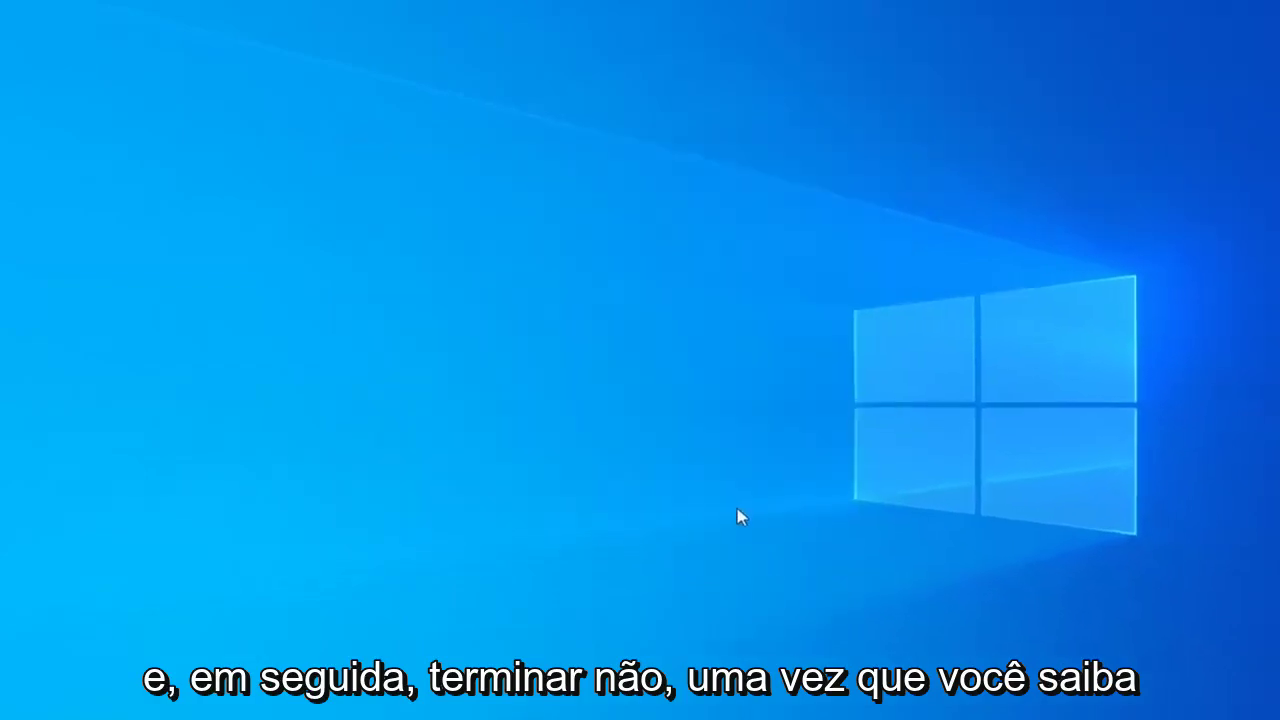
click(458, 706)
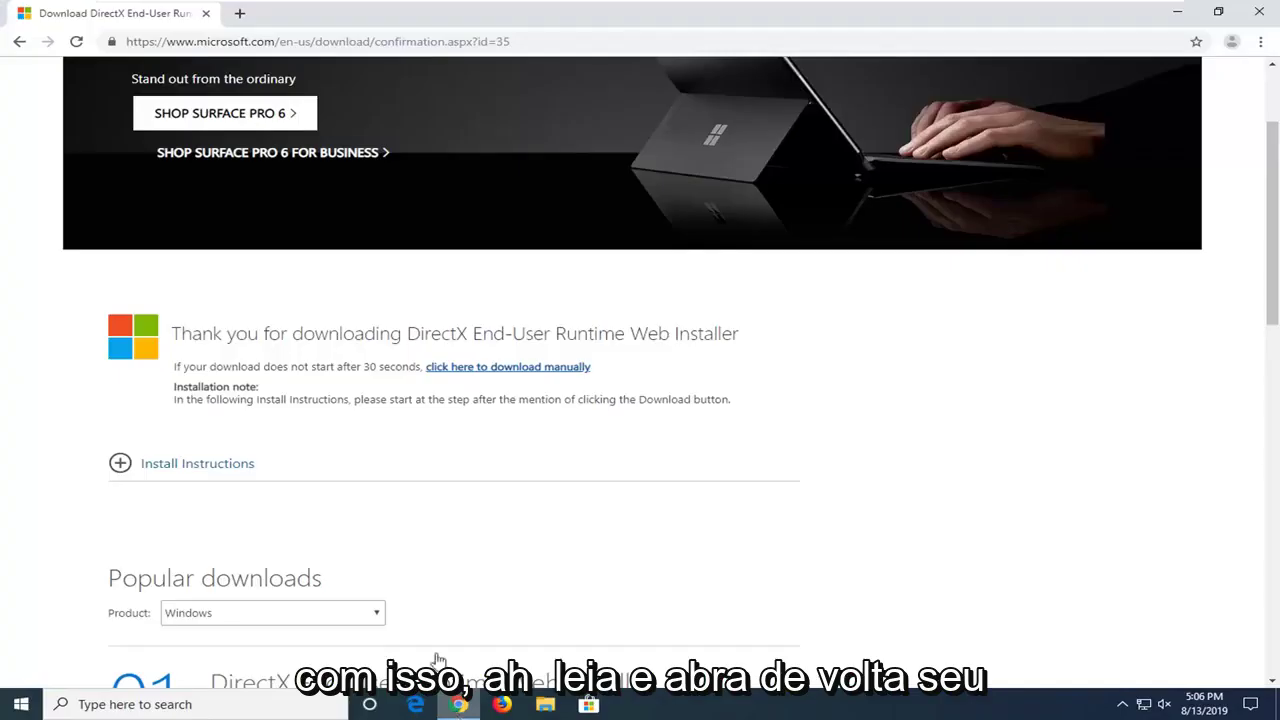
click(363, 45)
text(google.com)
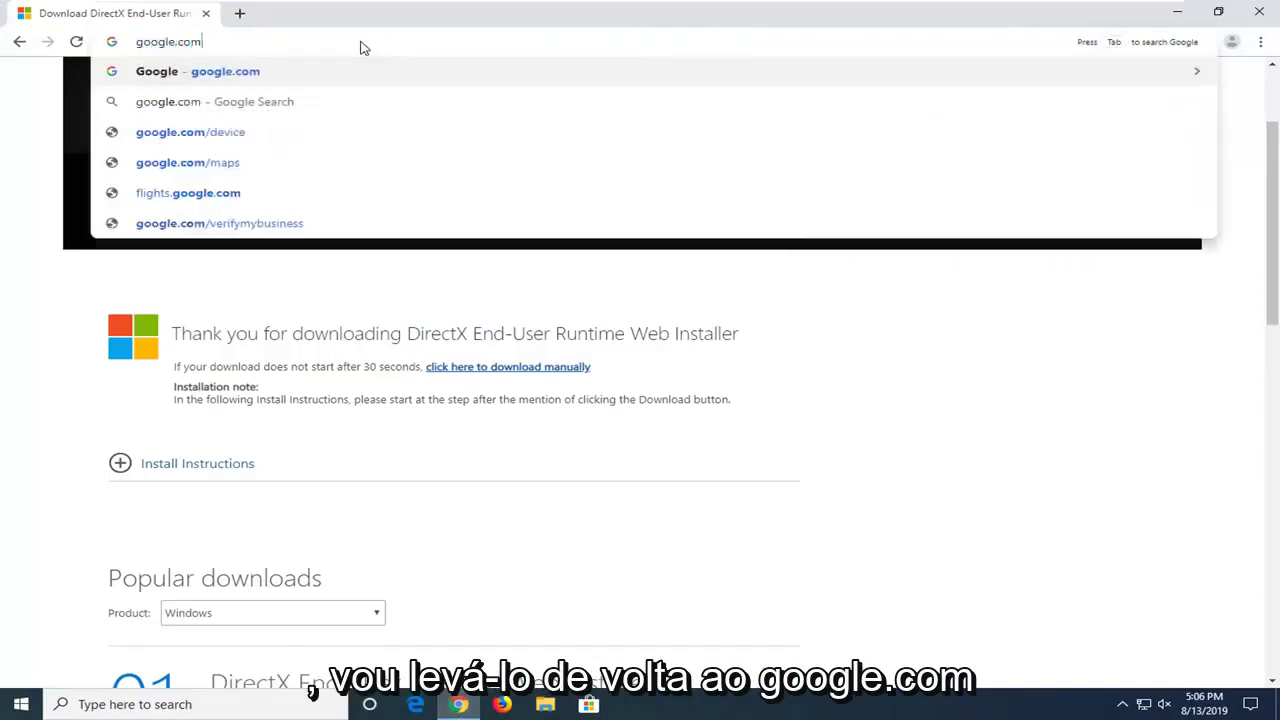
key(Return)
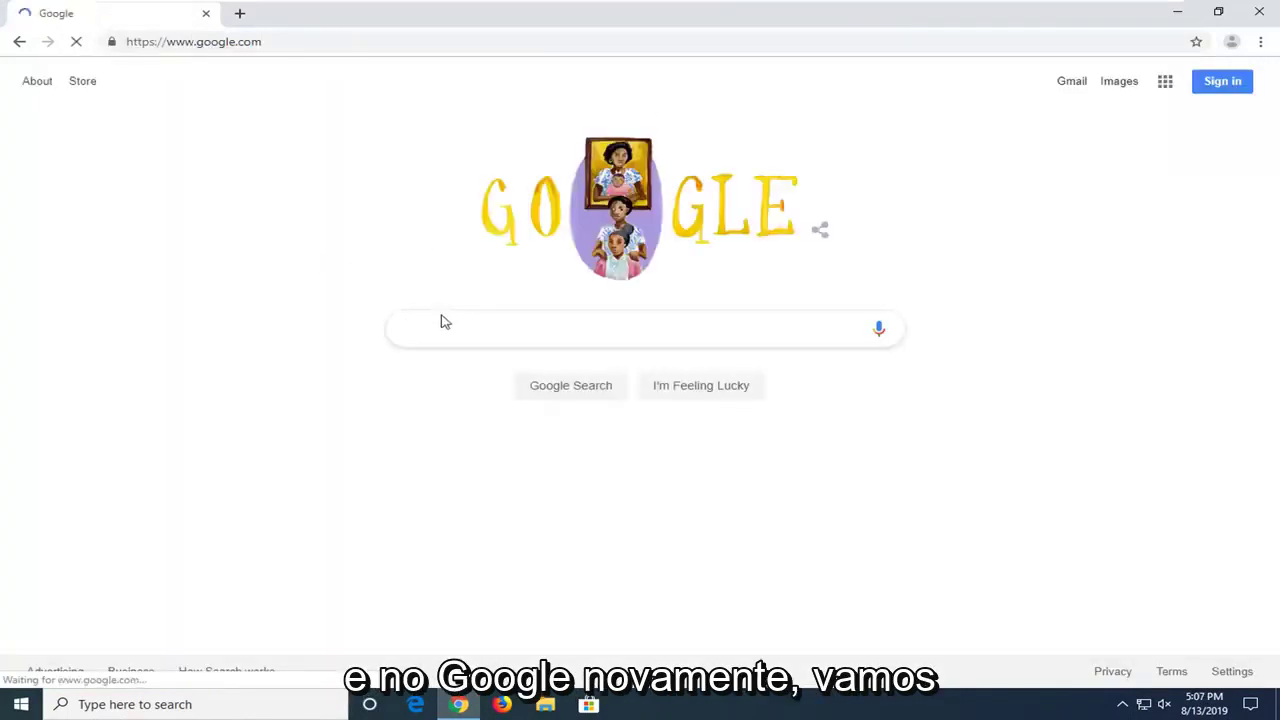
text(.net fram)
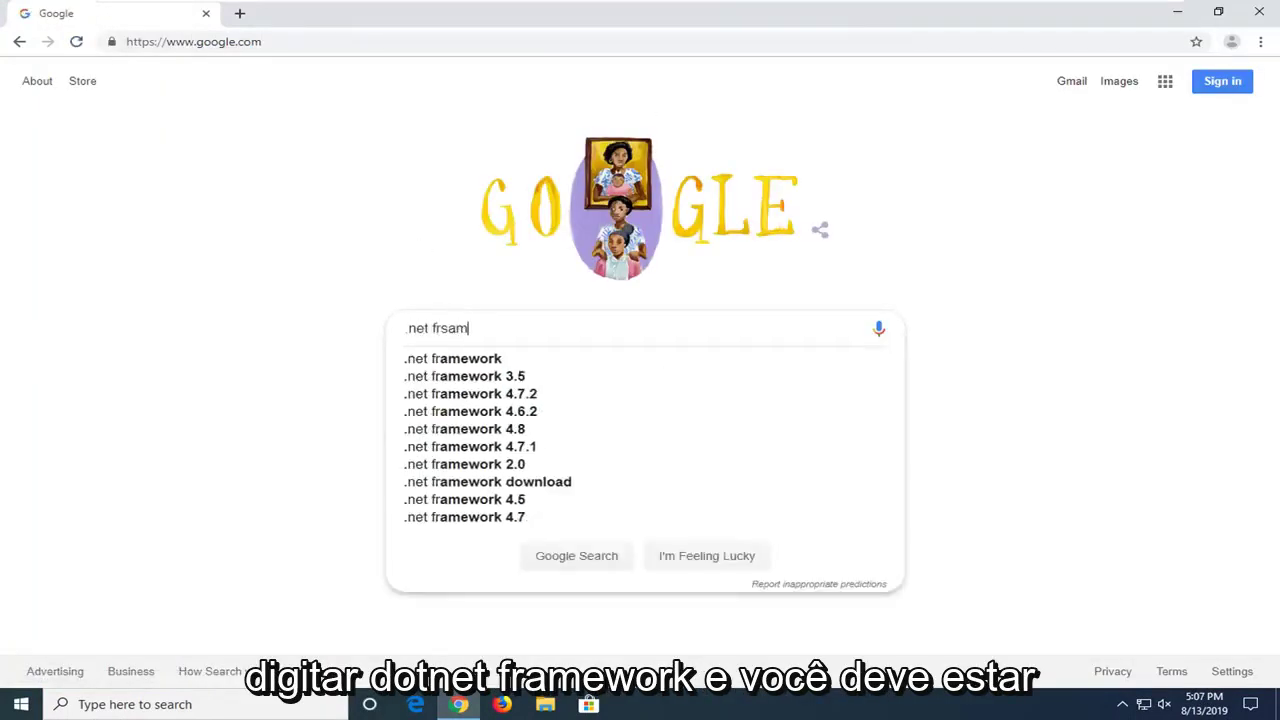
text(ework)
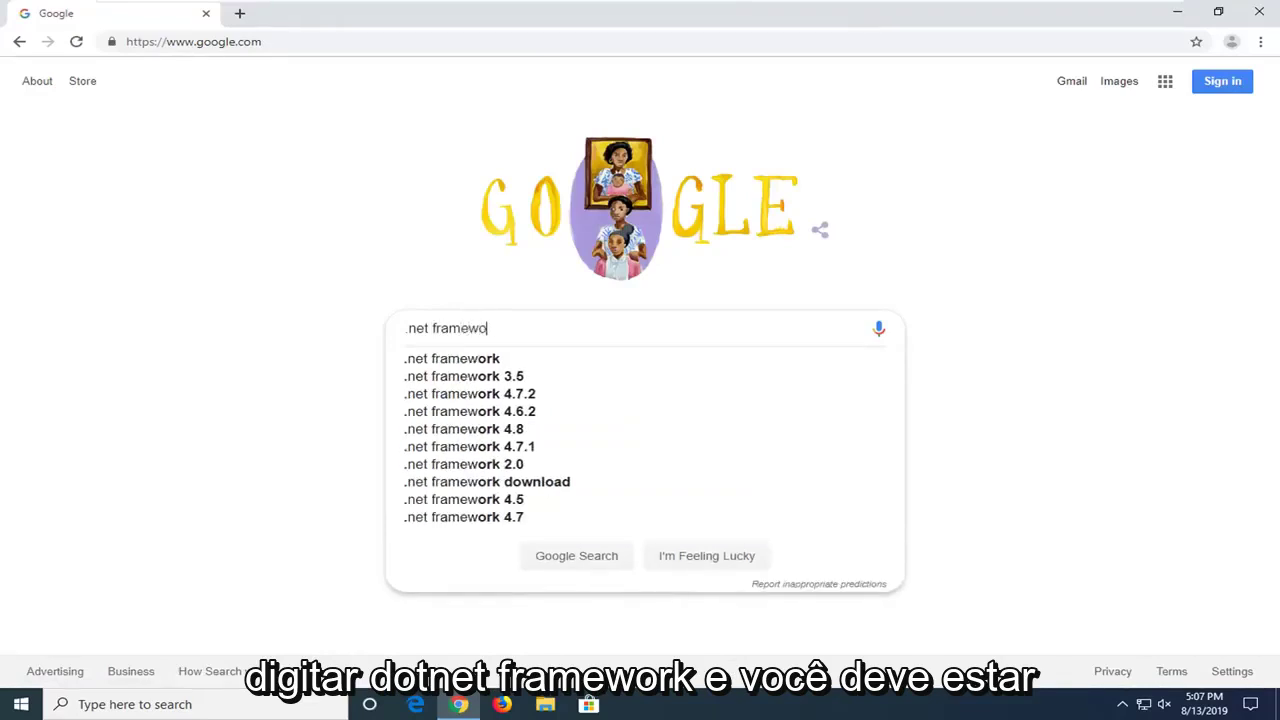
key(Return)
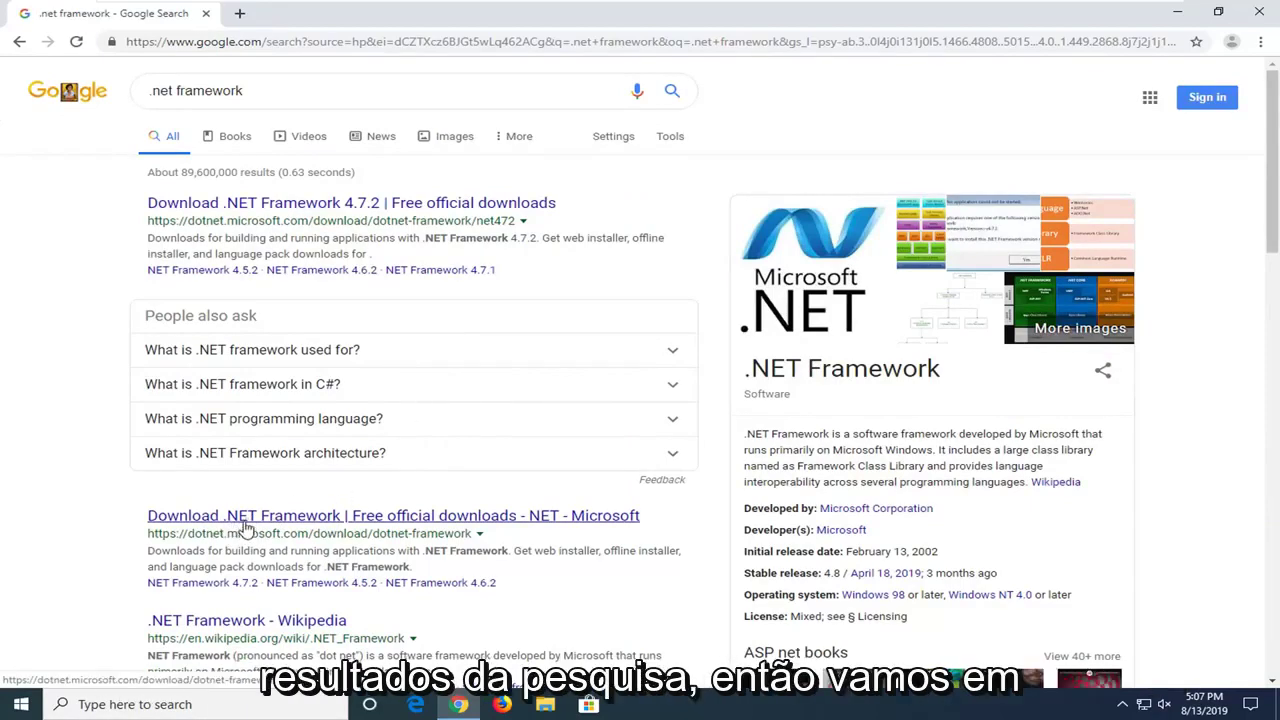
Open the dotnet.microsoft.com result and download the .NET Framework 4.8 Runtime, ndp48-web.exe.
click(236, 522)
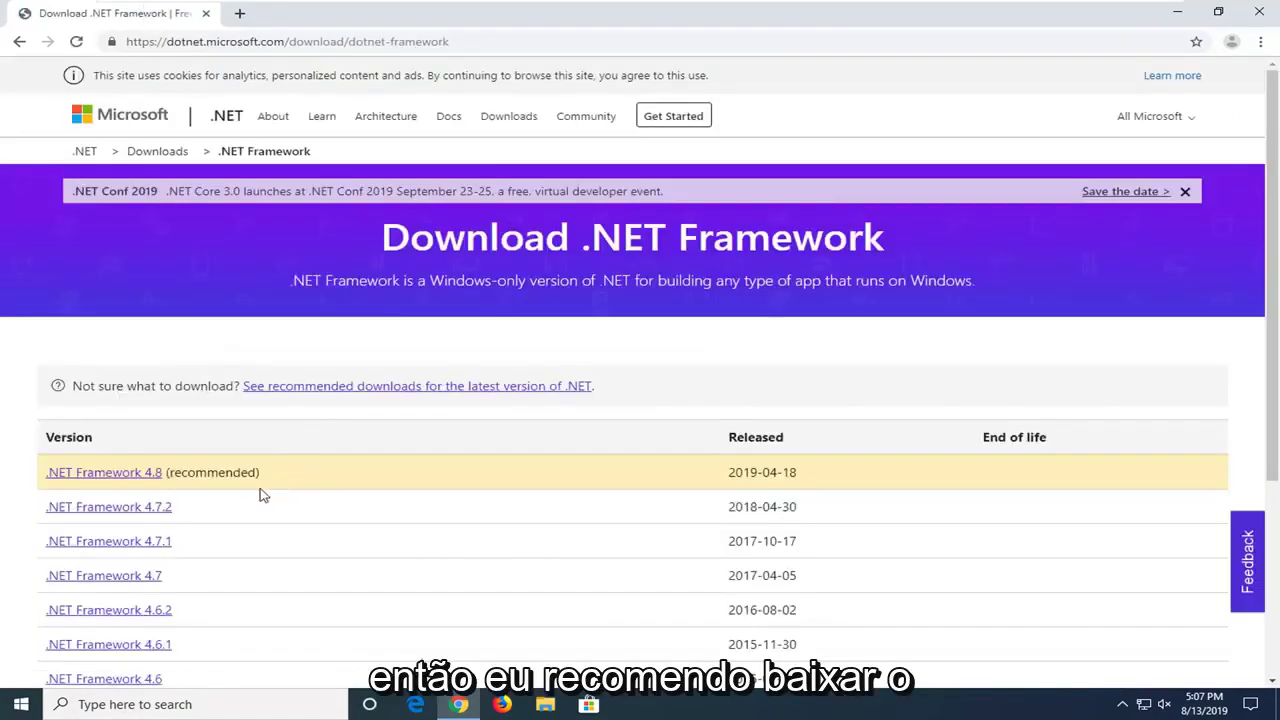
scroll(120, 398, down, 1)
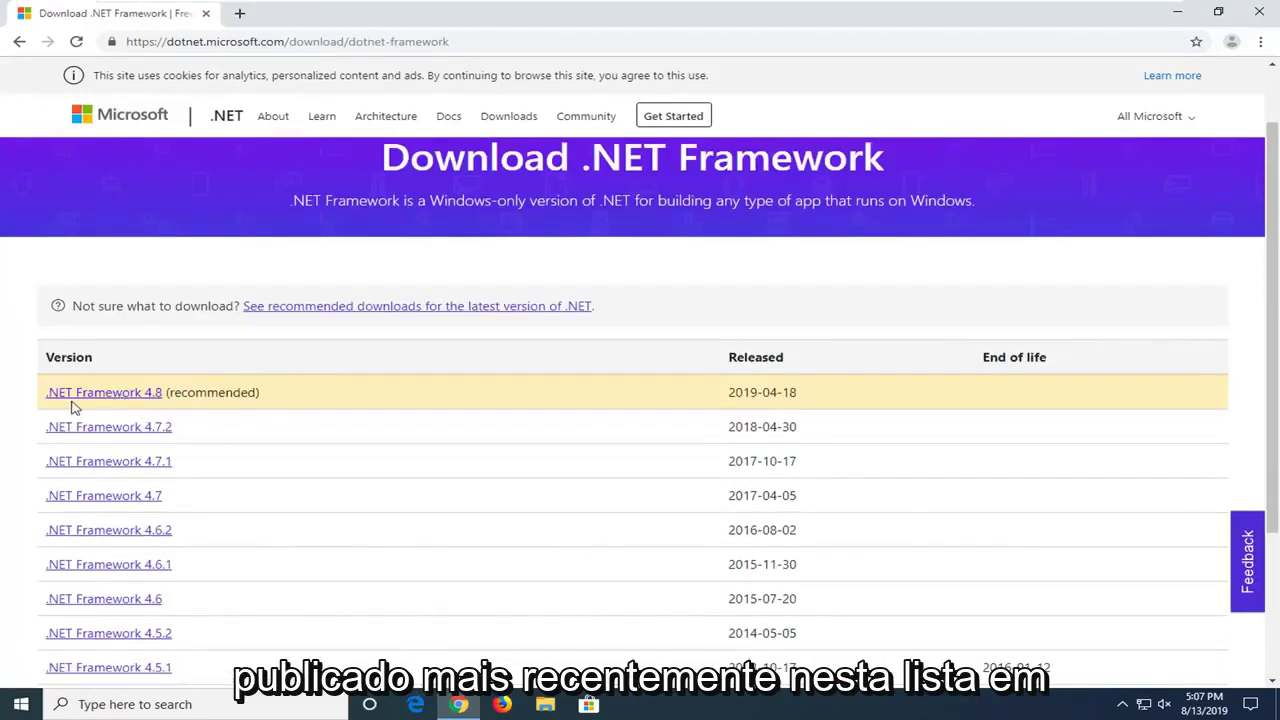
click(127, 398)
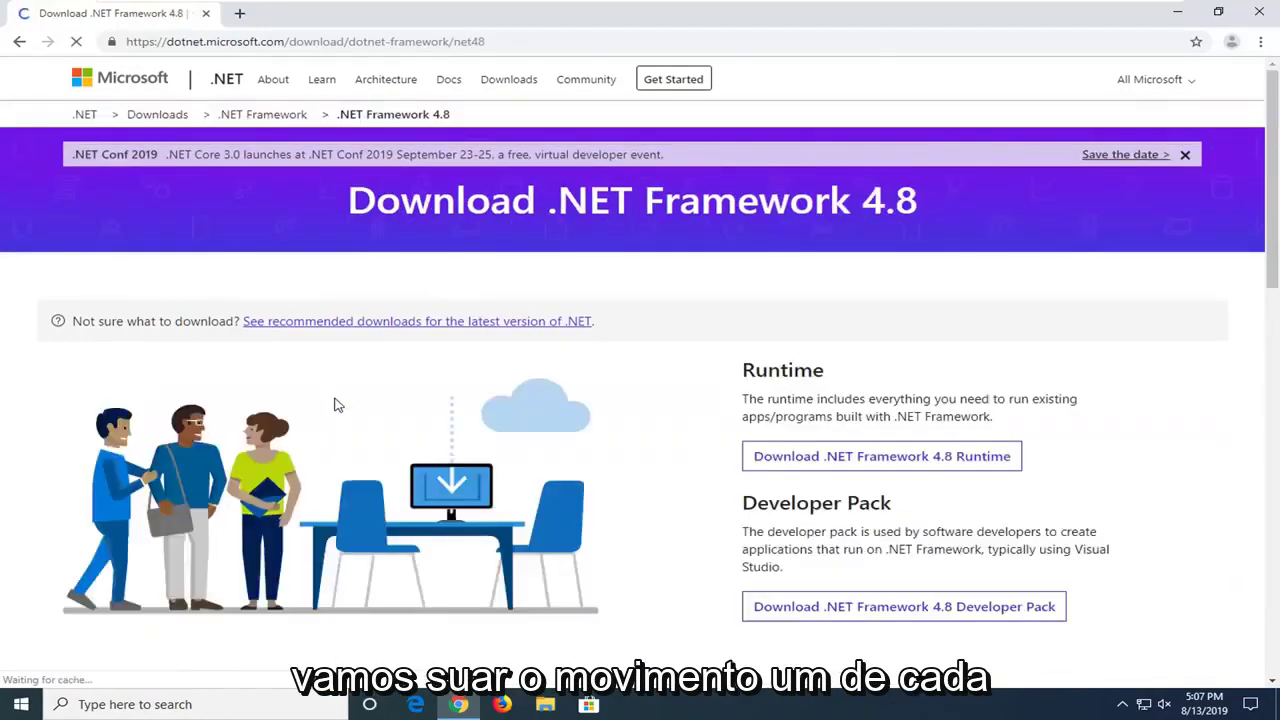
scroll(834, 388, down, 1)
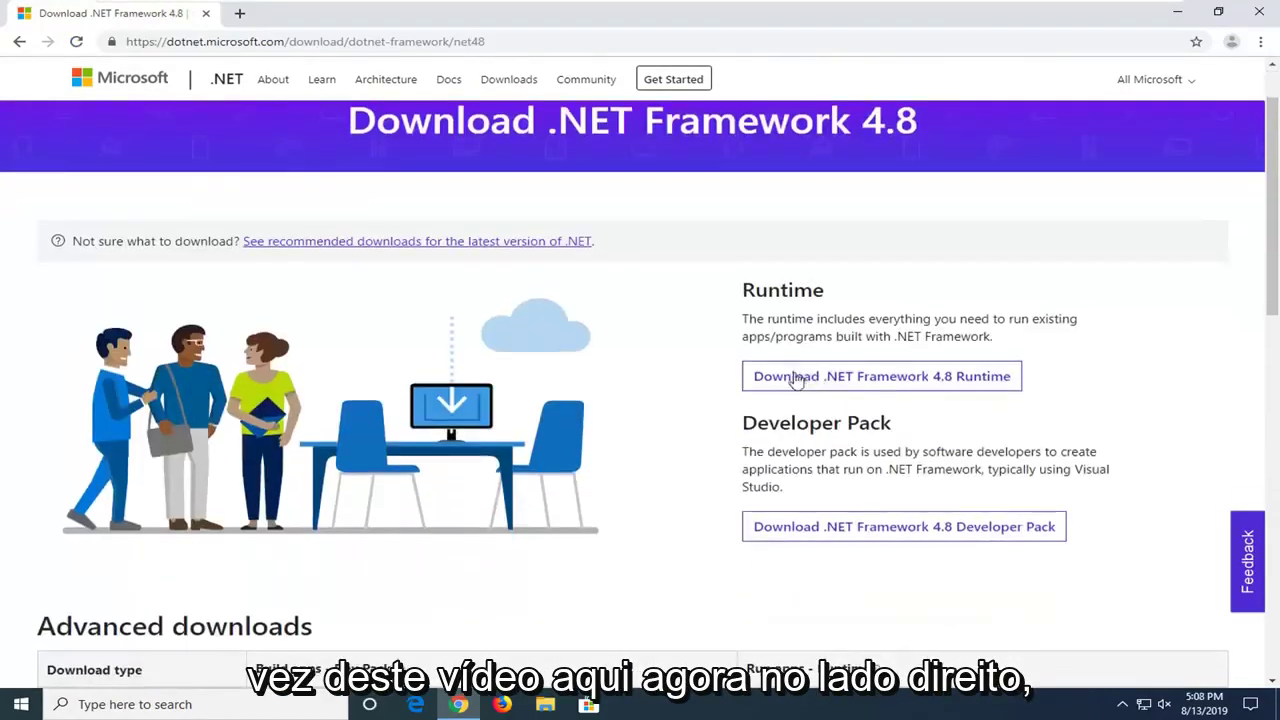
click(942, 377)
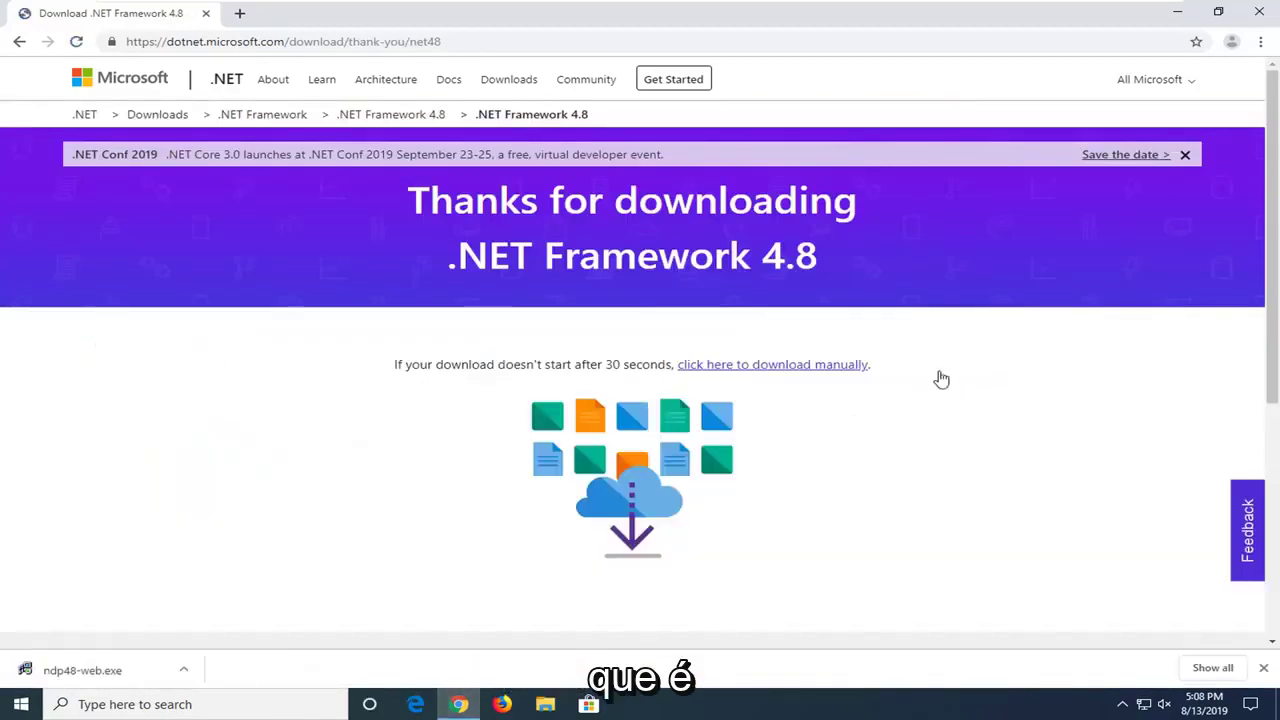
Run ndp48-web.exe, approve the User Account Control prompt, and minimize Chrome.
click(57, 674)
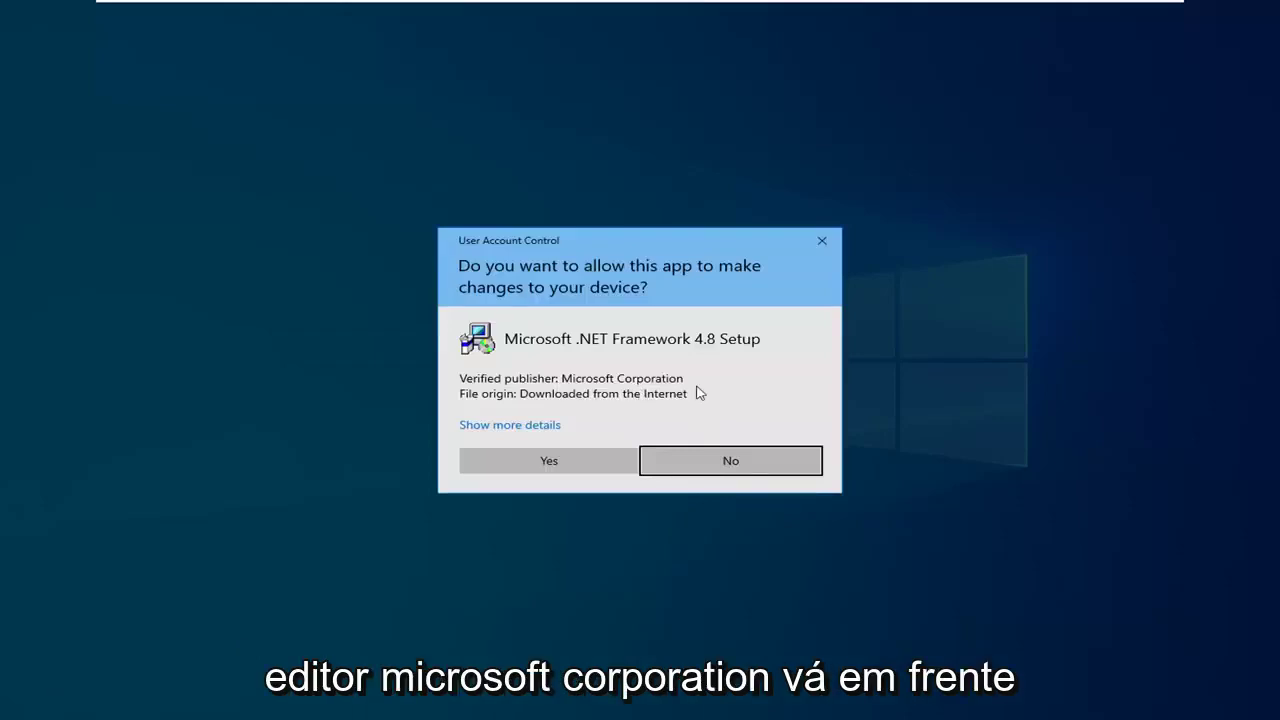
click(530, 462)
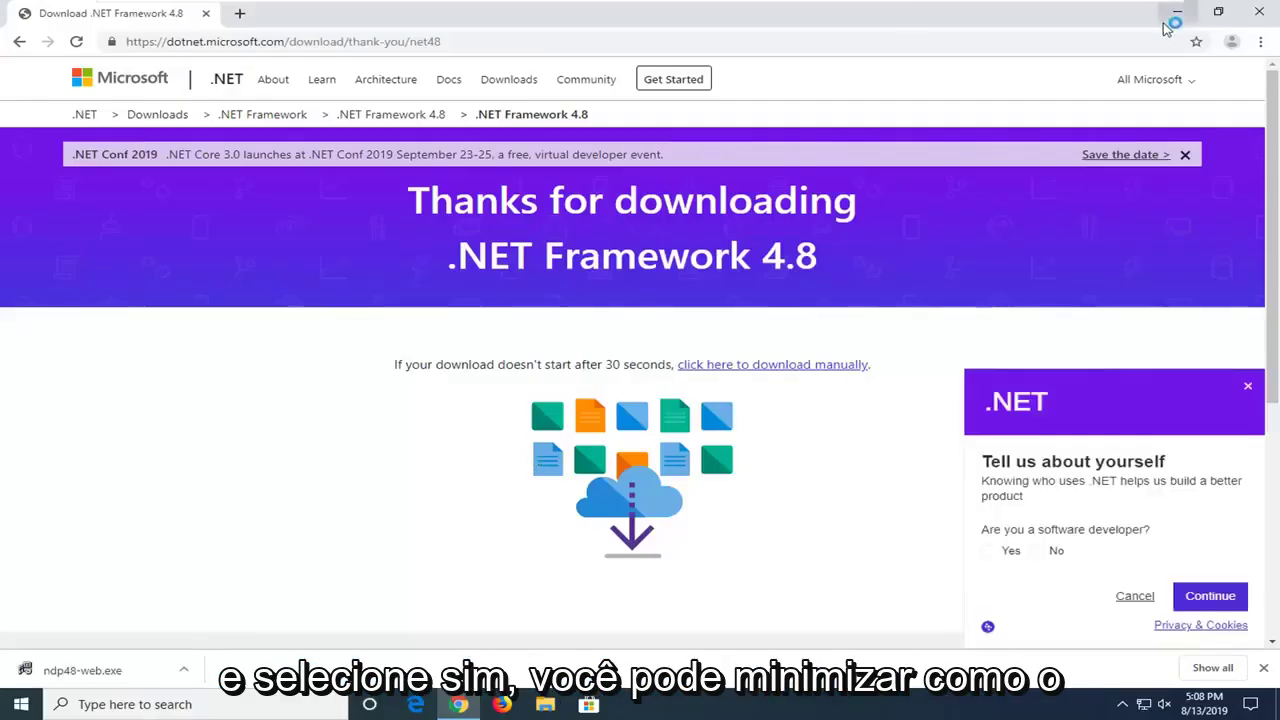
click(1179, 15)
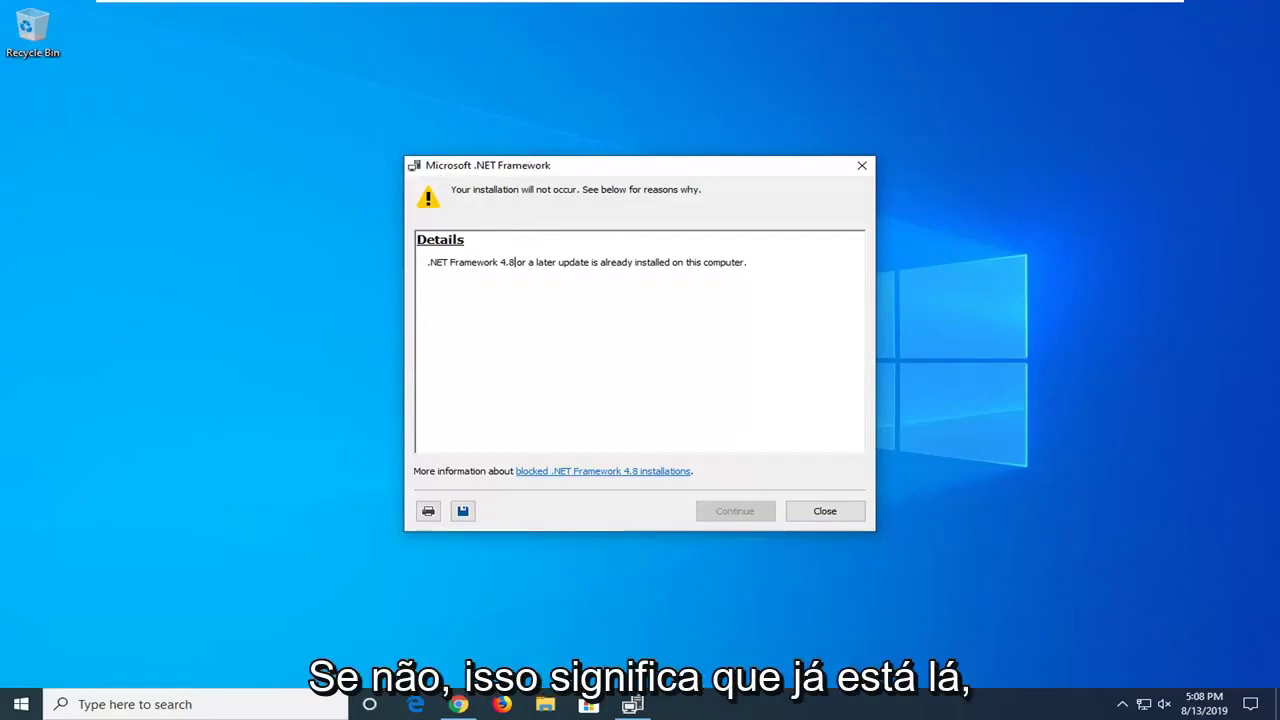
click(822, 515)
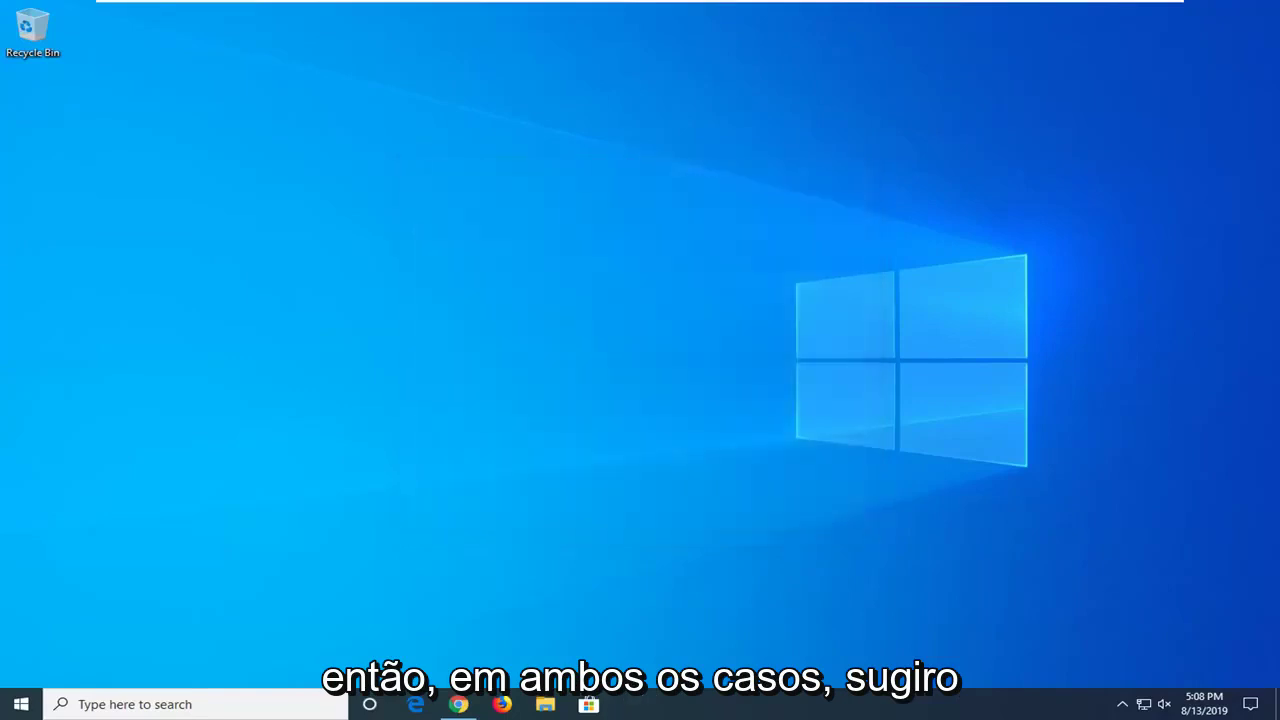